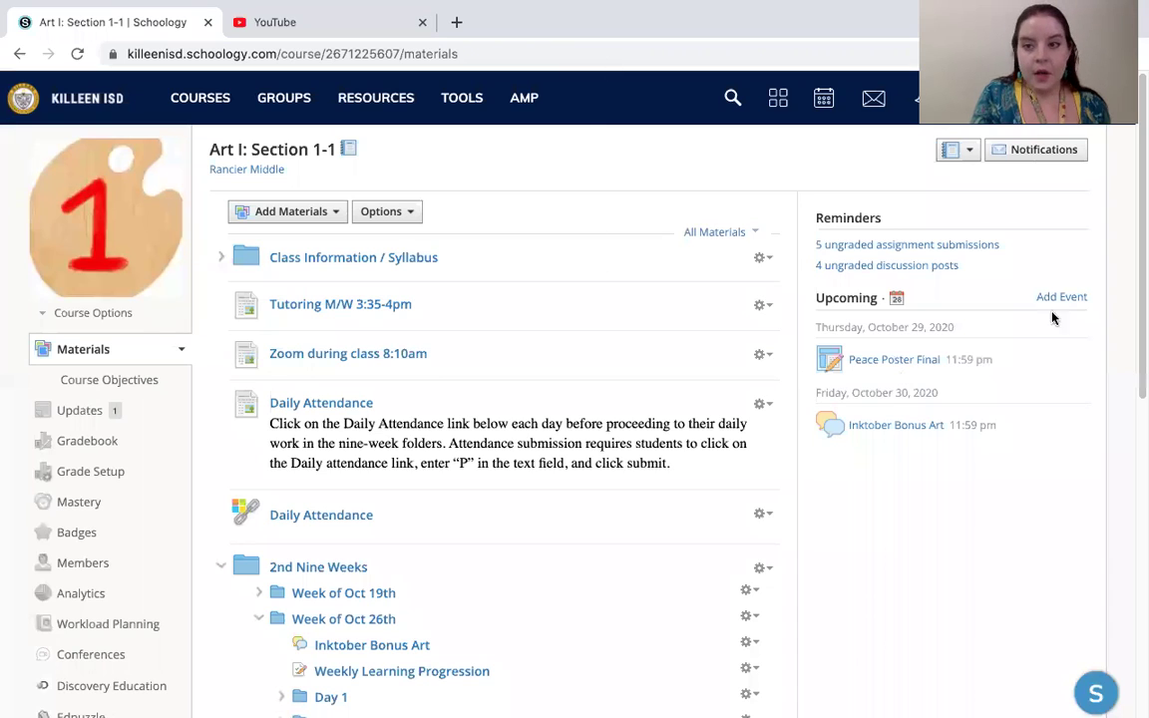
Expand the Week of Oct 19th folder and its Day 2 subfolder to reveal that day's lessons
scroll(1137, 355, "down", 1)
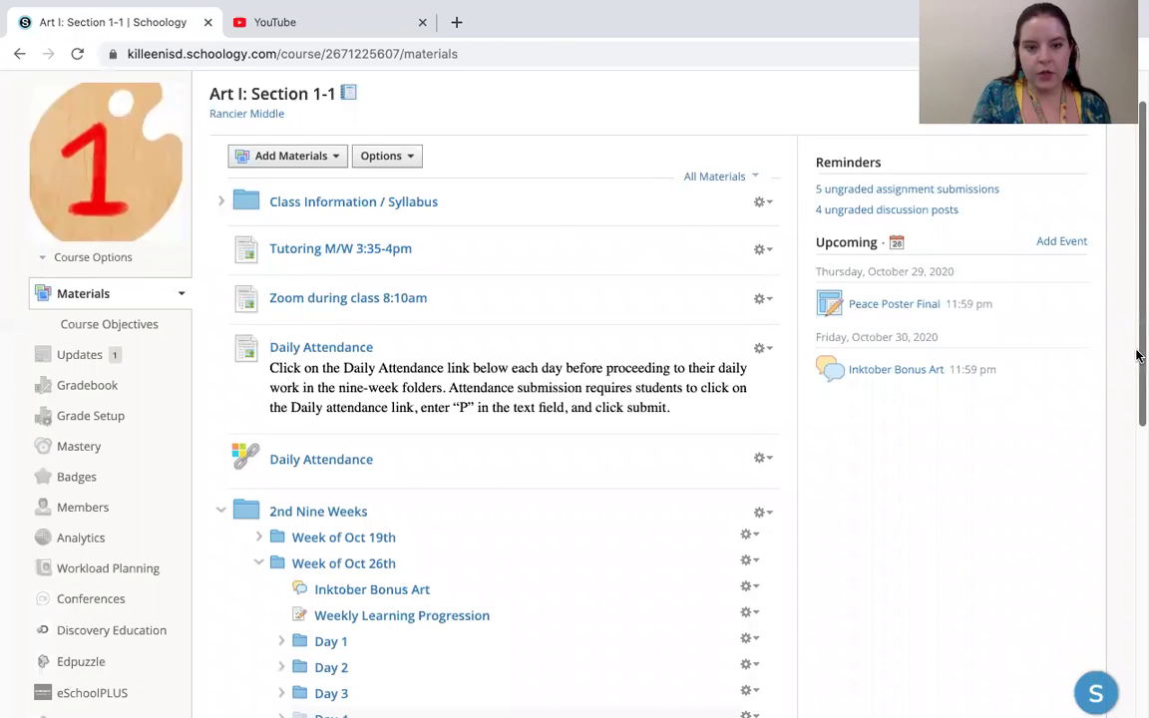
scroll(1137, 355, "down", 1)
scroll(333, 505, "down", 2)
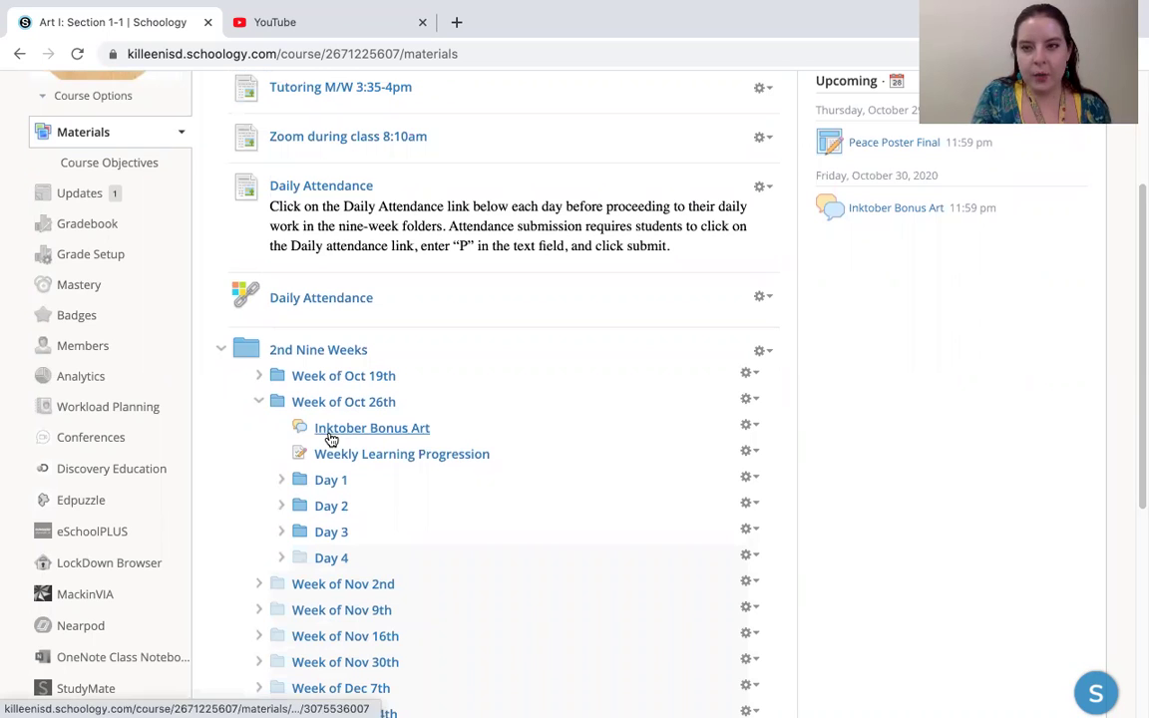
left_click(261, 377)
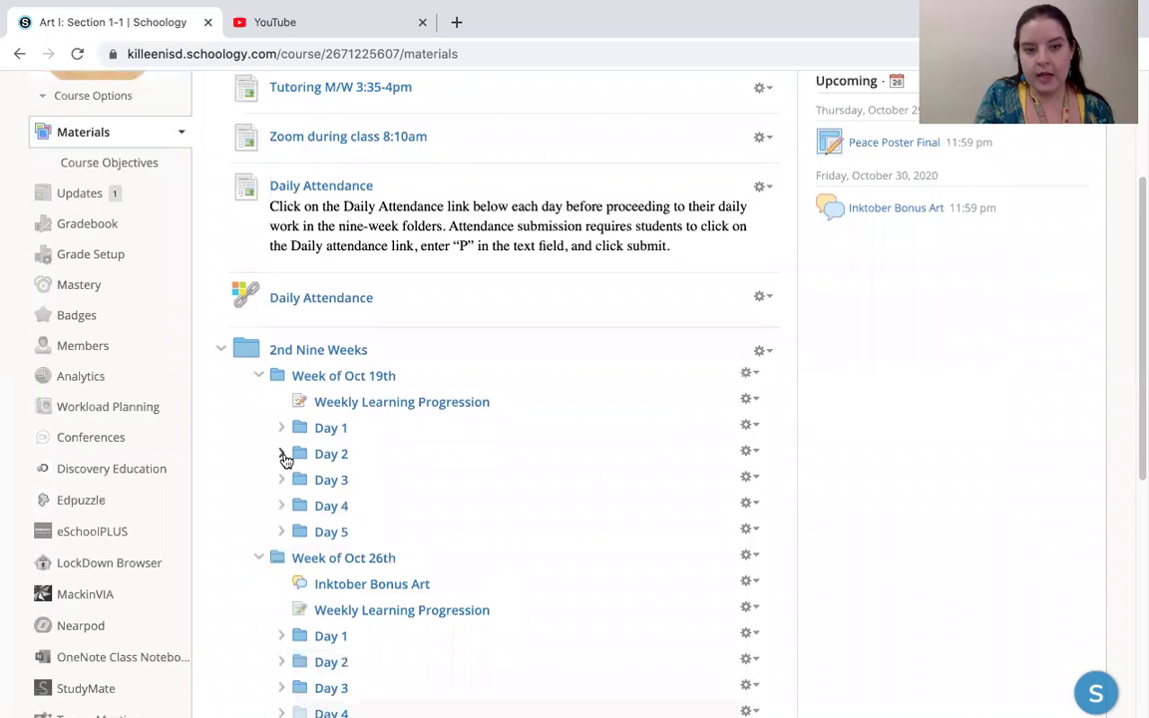
left_click(283, 454)
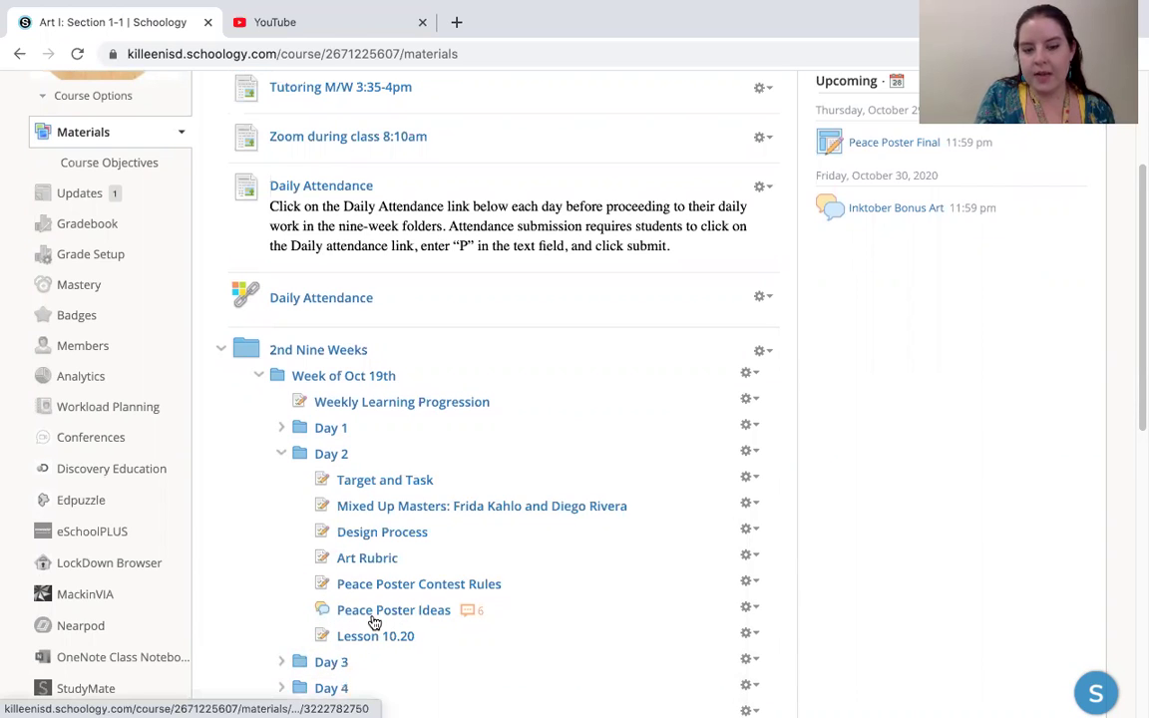
left_click_drag(376, 621, 377, 616)
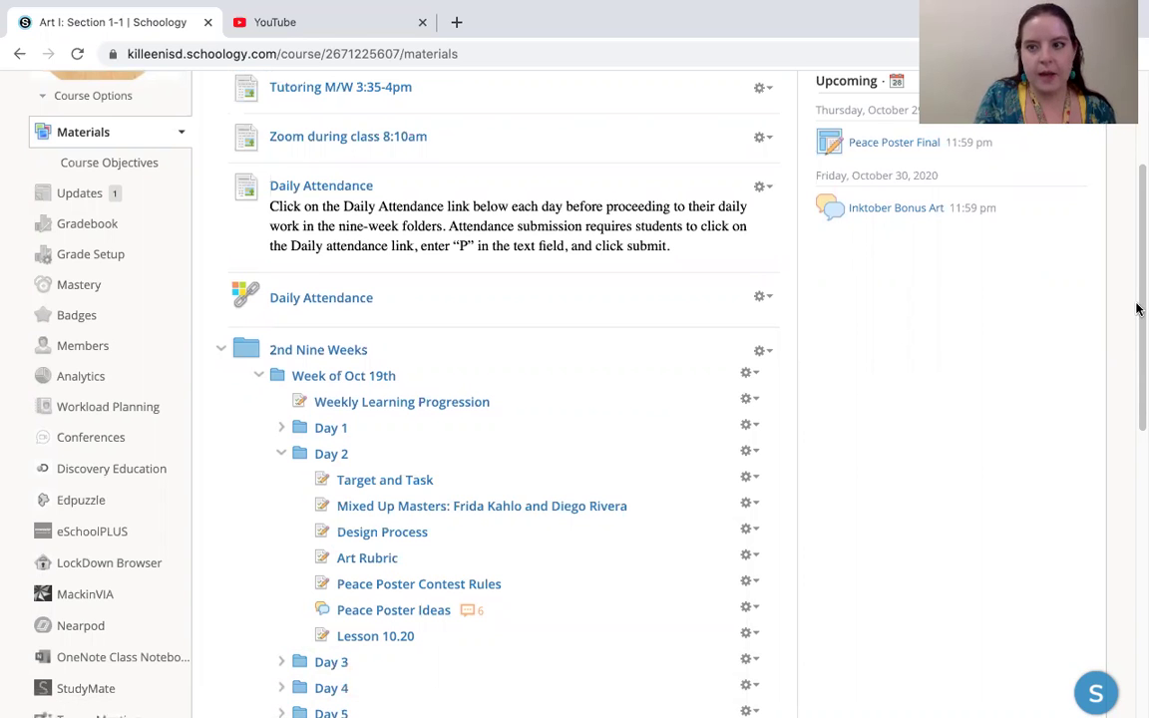
scroll(1136, 319, "down", 1)
scroll(1136, 363, "down", 3)
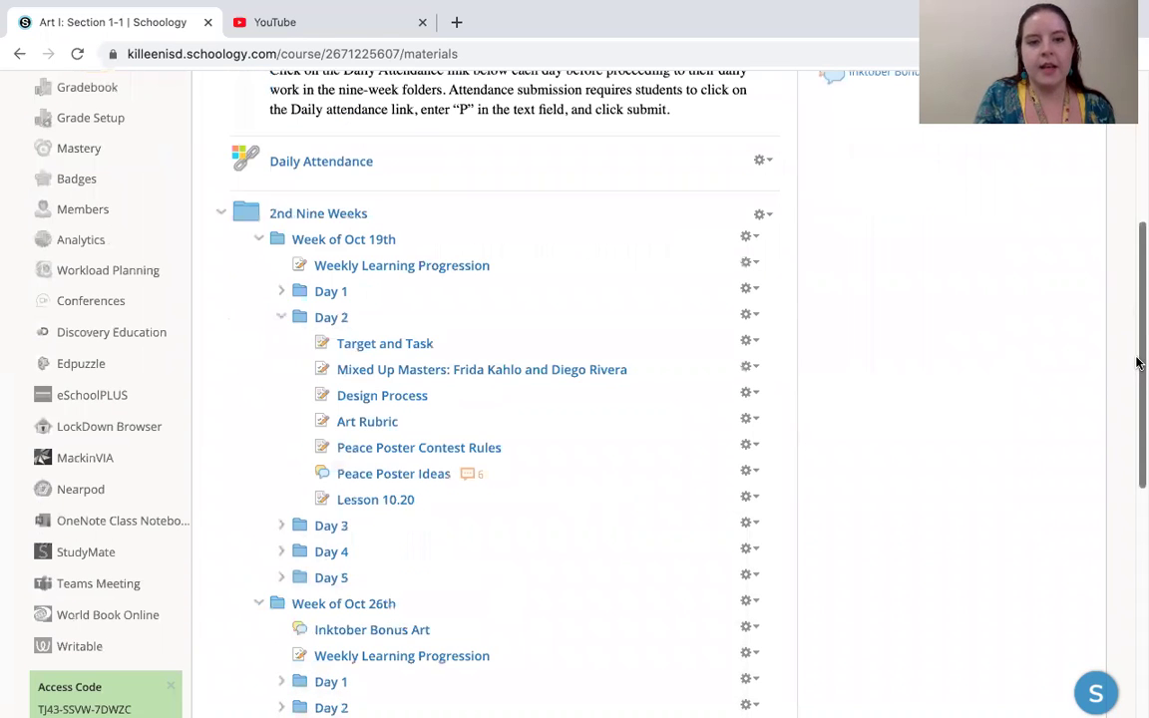
left_click_drag(1136, 399, 1139, 431)
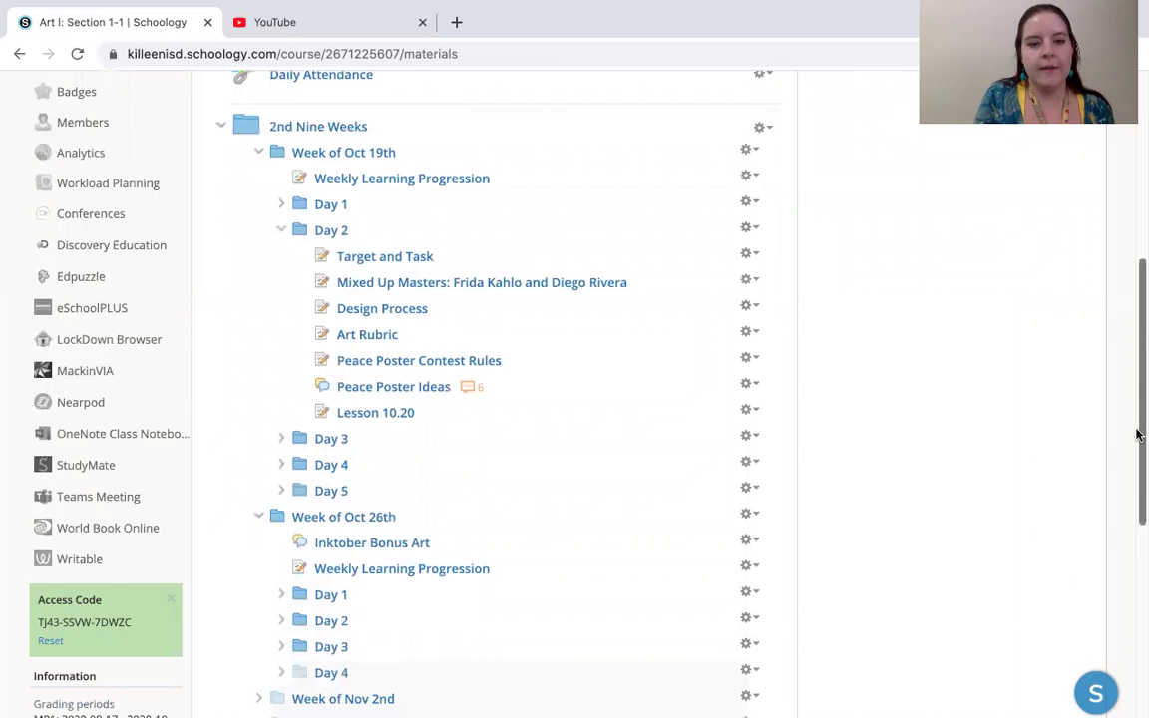
scroll(479, 504, "down", 2)
Open the Inktober Bonus Art discussion and begin an empty new comment
left_click(407, 463)
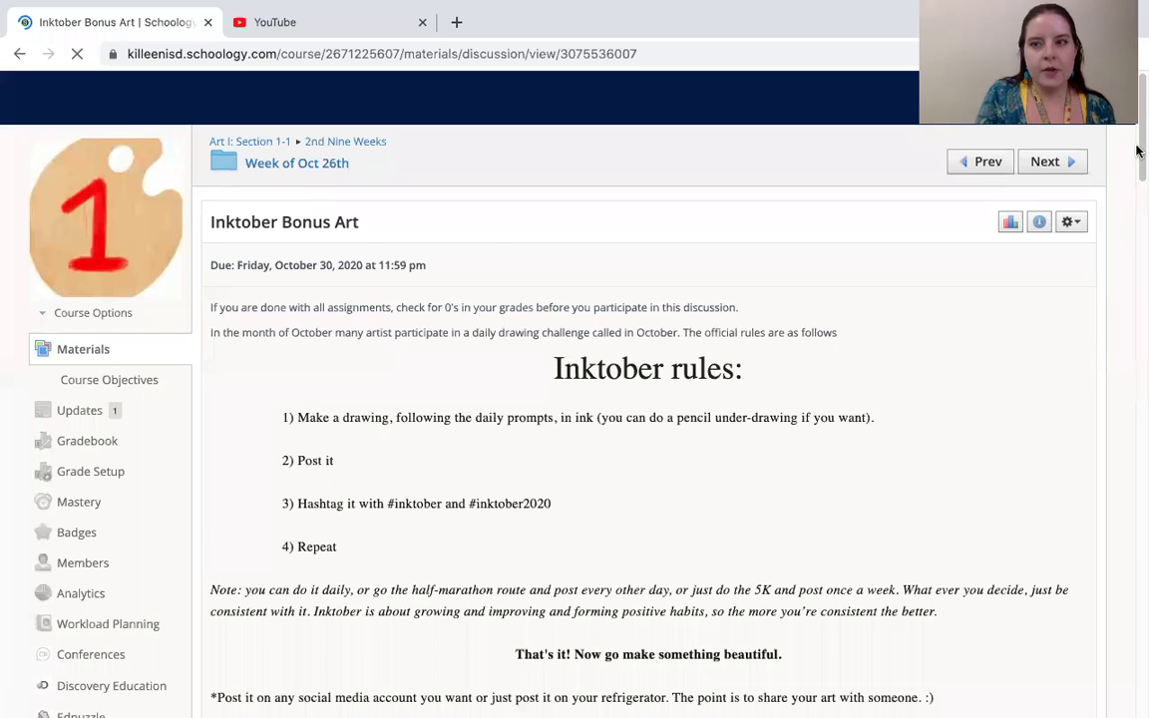
scroll(1136, 199, "down", 3)
scroll(1125, 289, "down", 5)
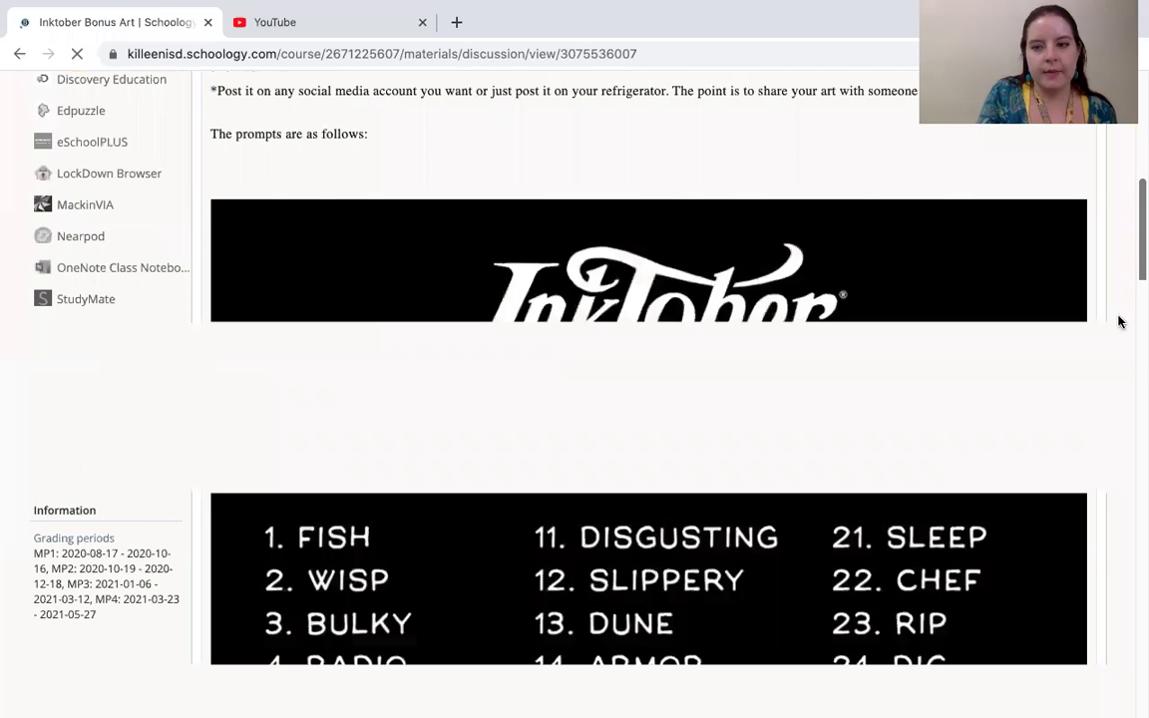
scroll(1120, 359, "down", 5)
scroll(1125, 403, "down", 5)
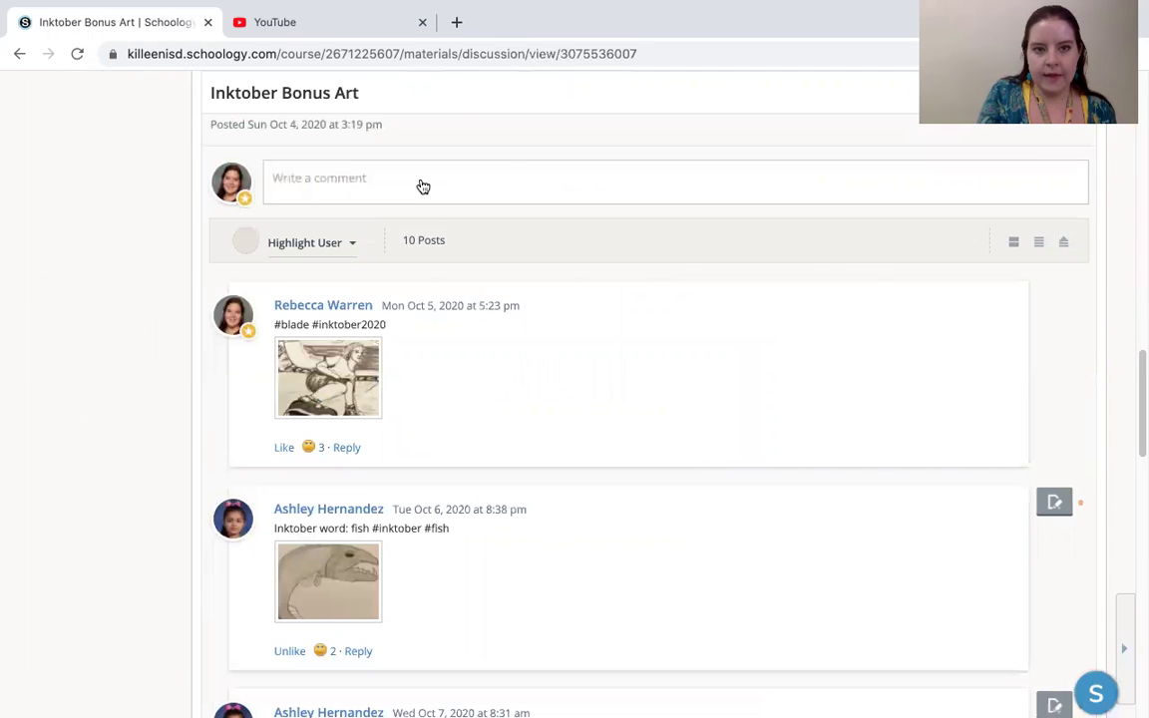
left_click(423, 187)
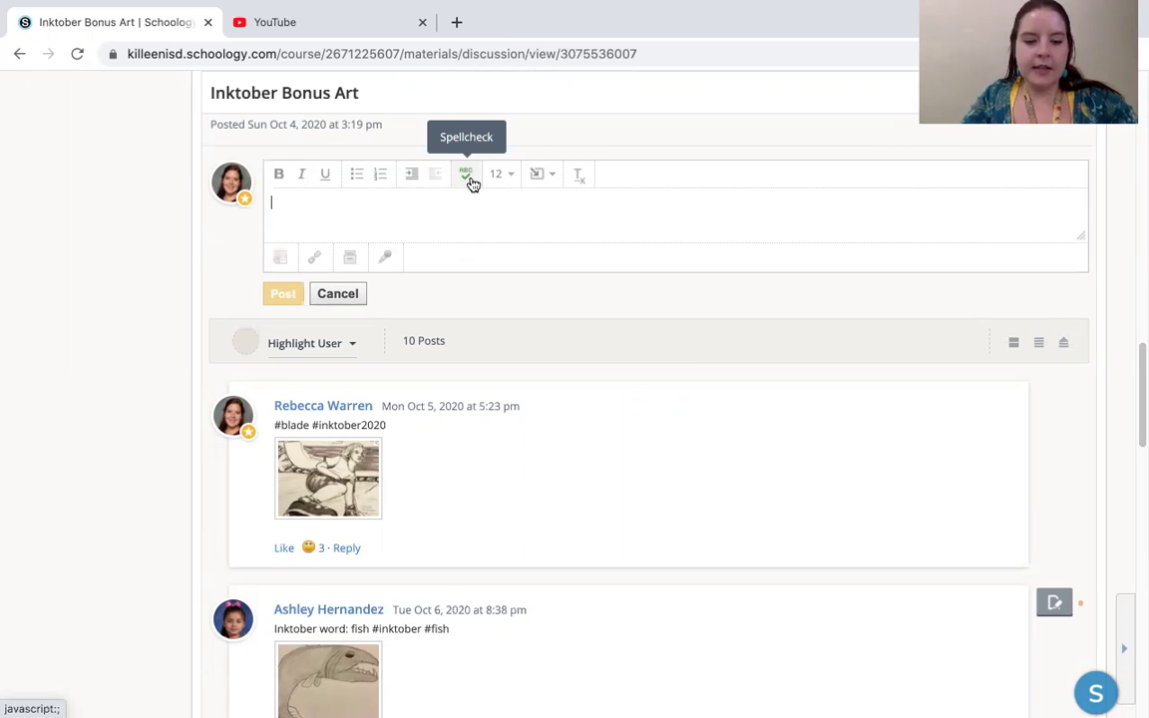
Enter '#inktober #Music' as the comment text
type("#")
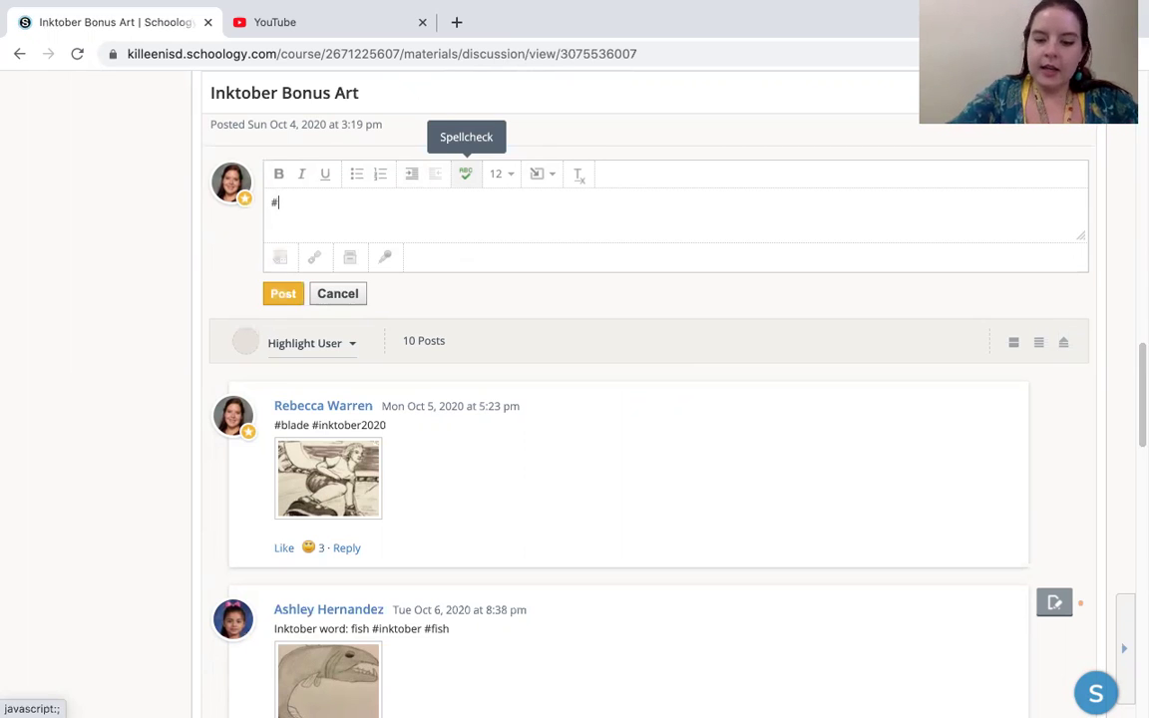
type("inkto")
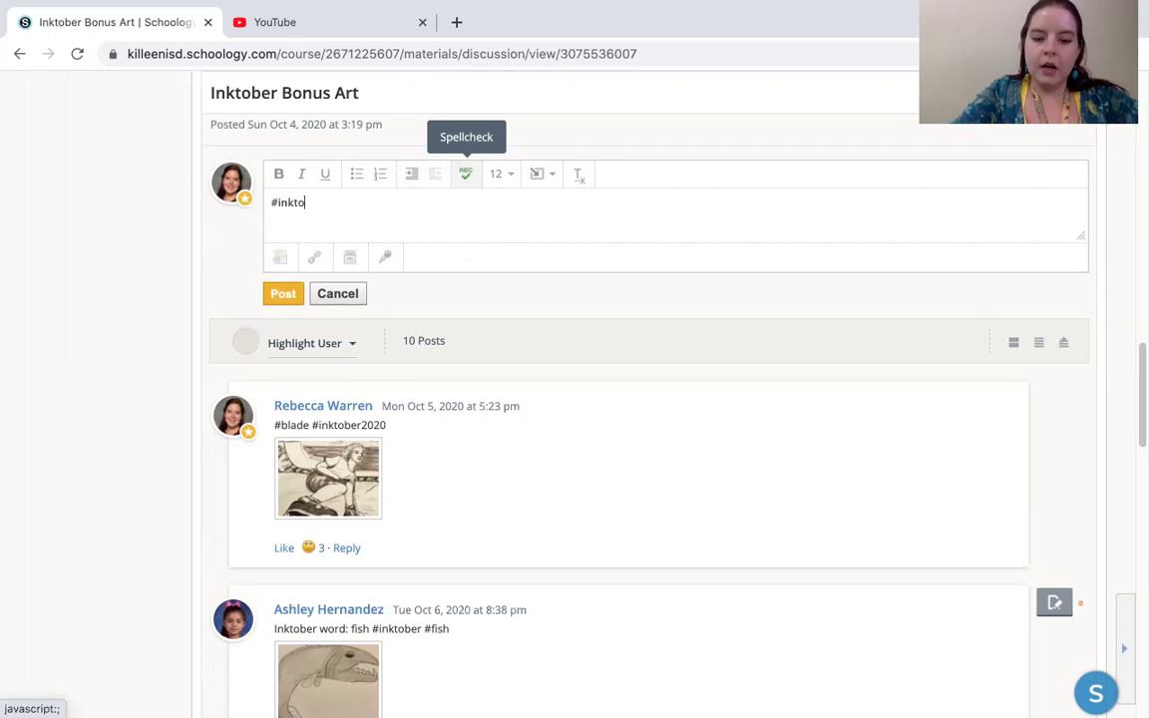
type("ber #")
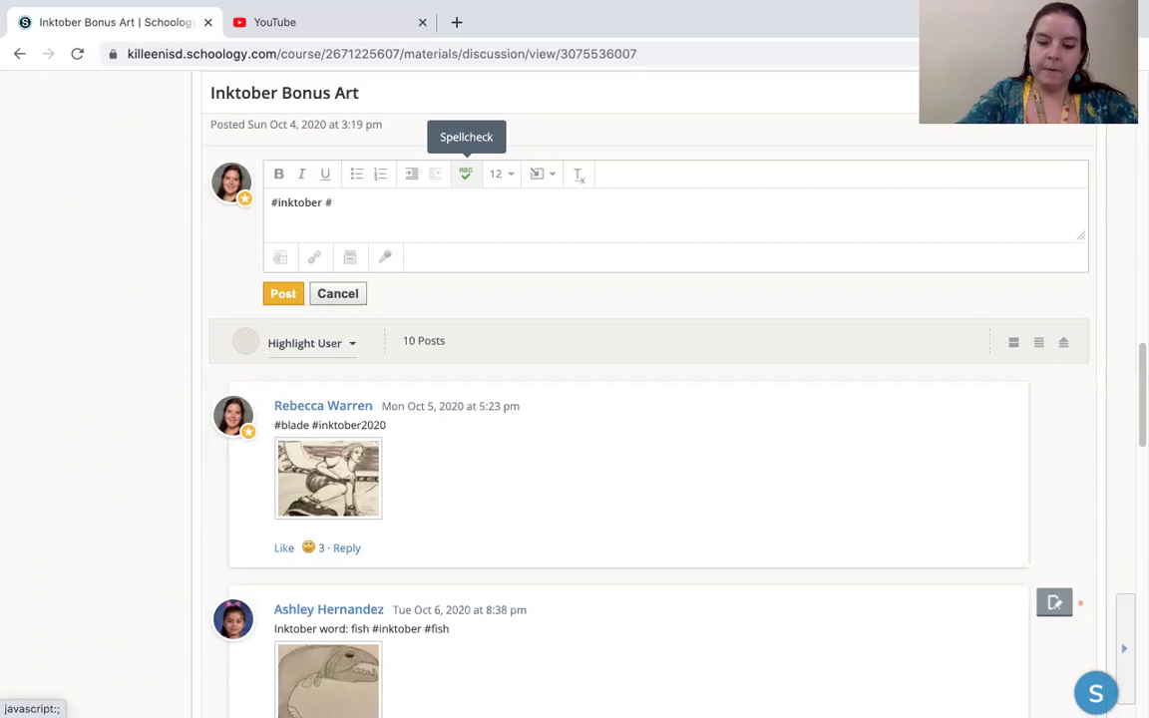
type("Music")
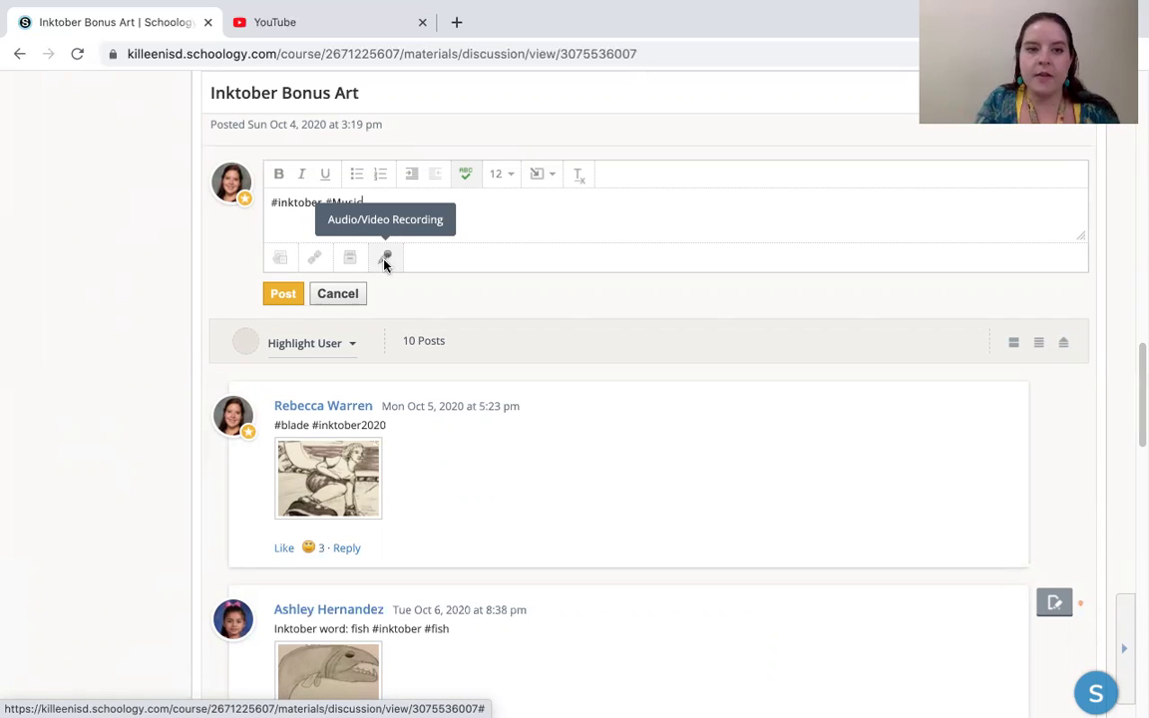
Upload the drawing IMG_1360.jpg as an attachment to the comment draft
left_click(281, 258)
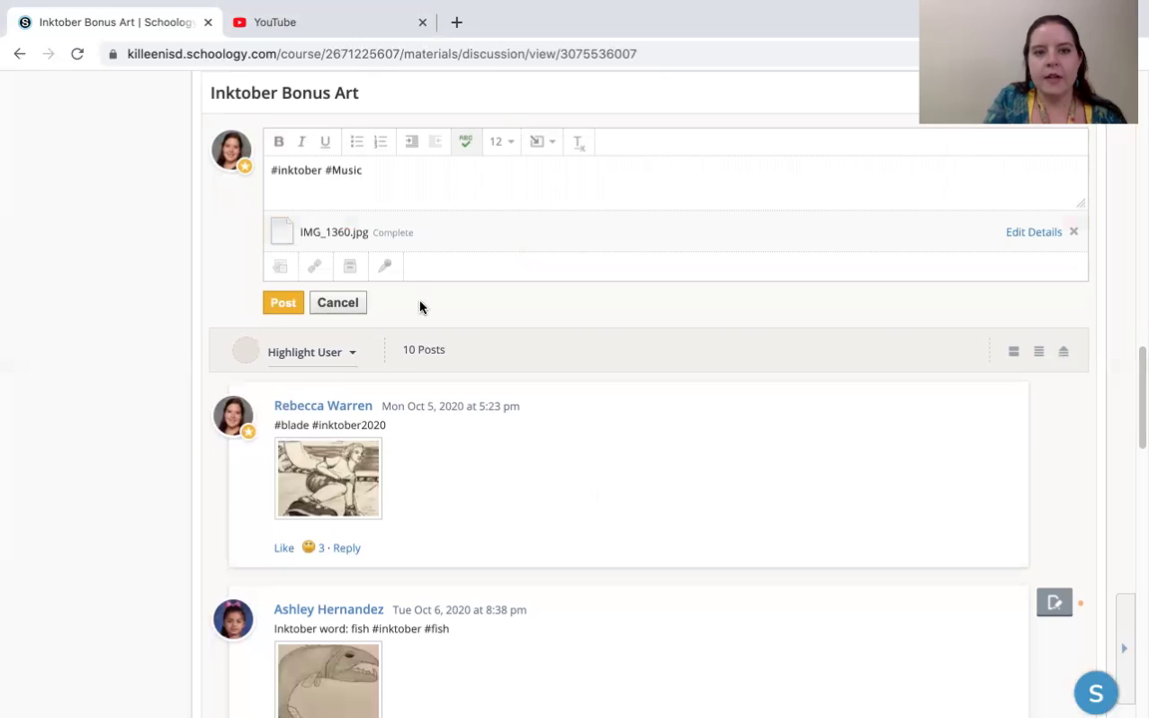
left_click(279, 304)
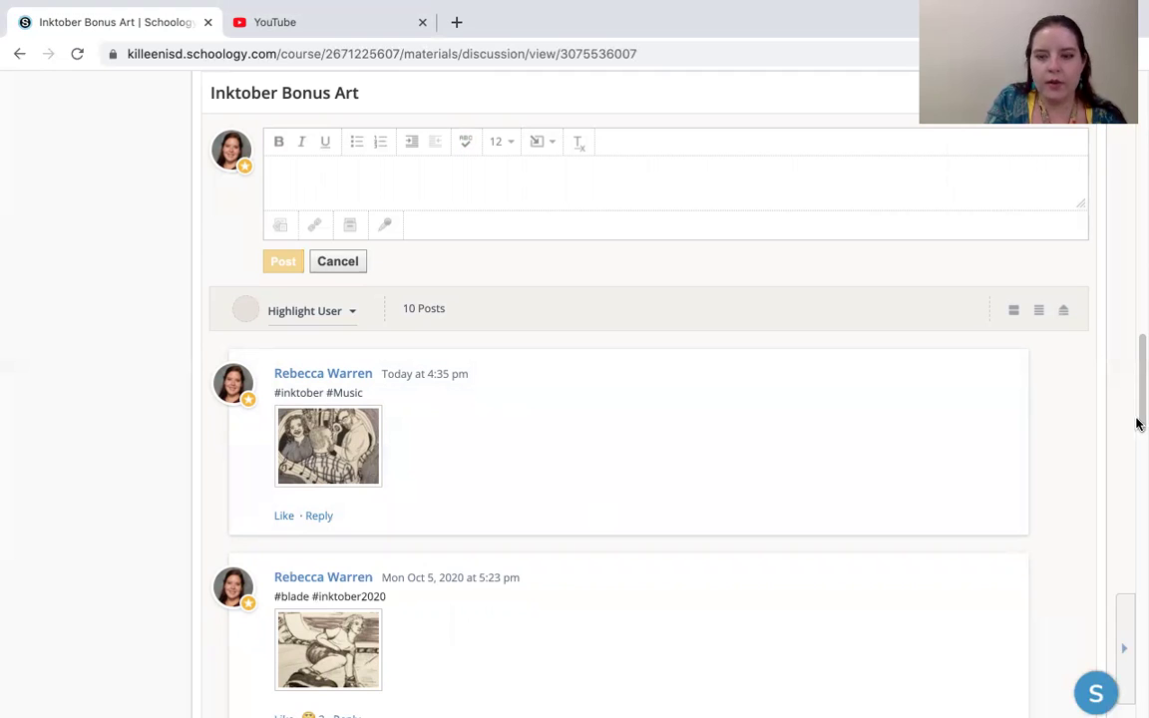
mouse_move(1137, 428)
left_mouse_down()
mouse_move(1137, 565)
mouse_move(1138, 544)
left_mouse_up()
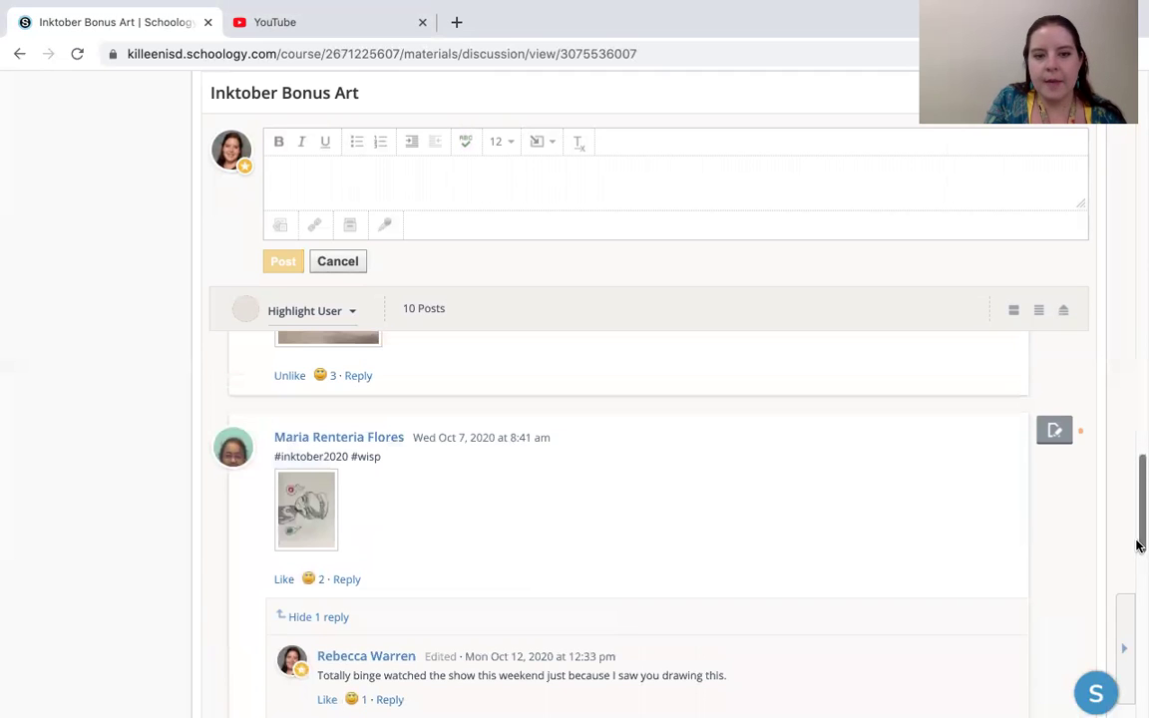
left_click(334, 517)
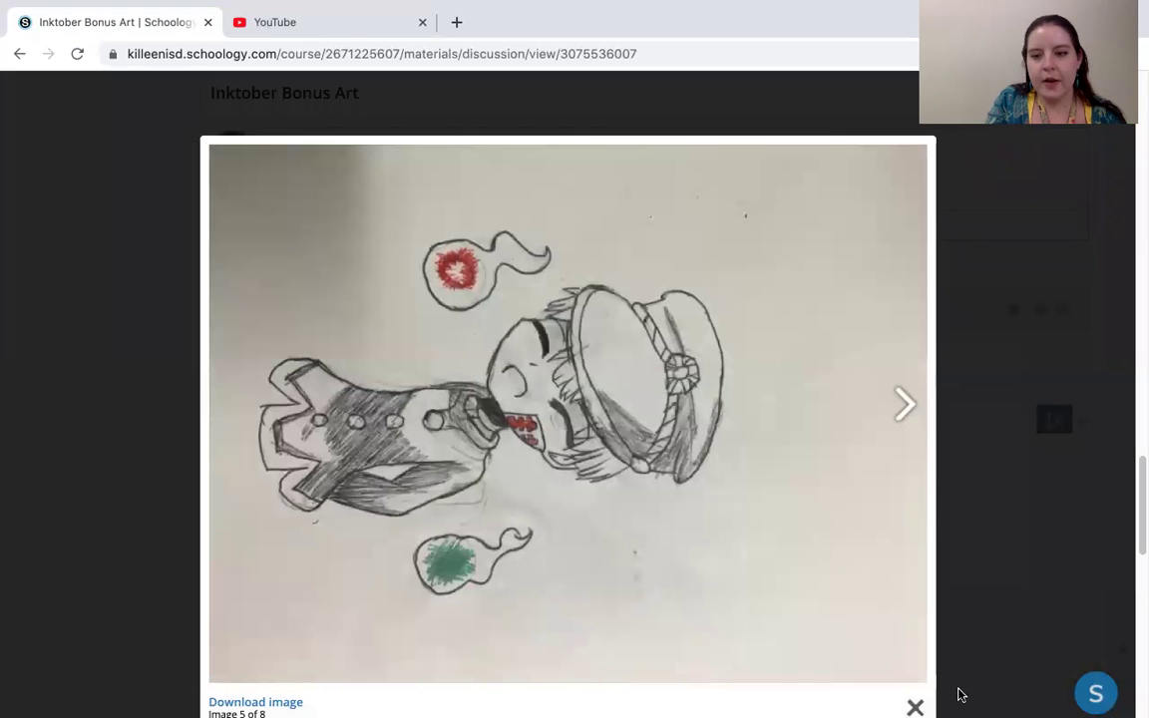
left_click(914, 705)
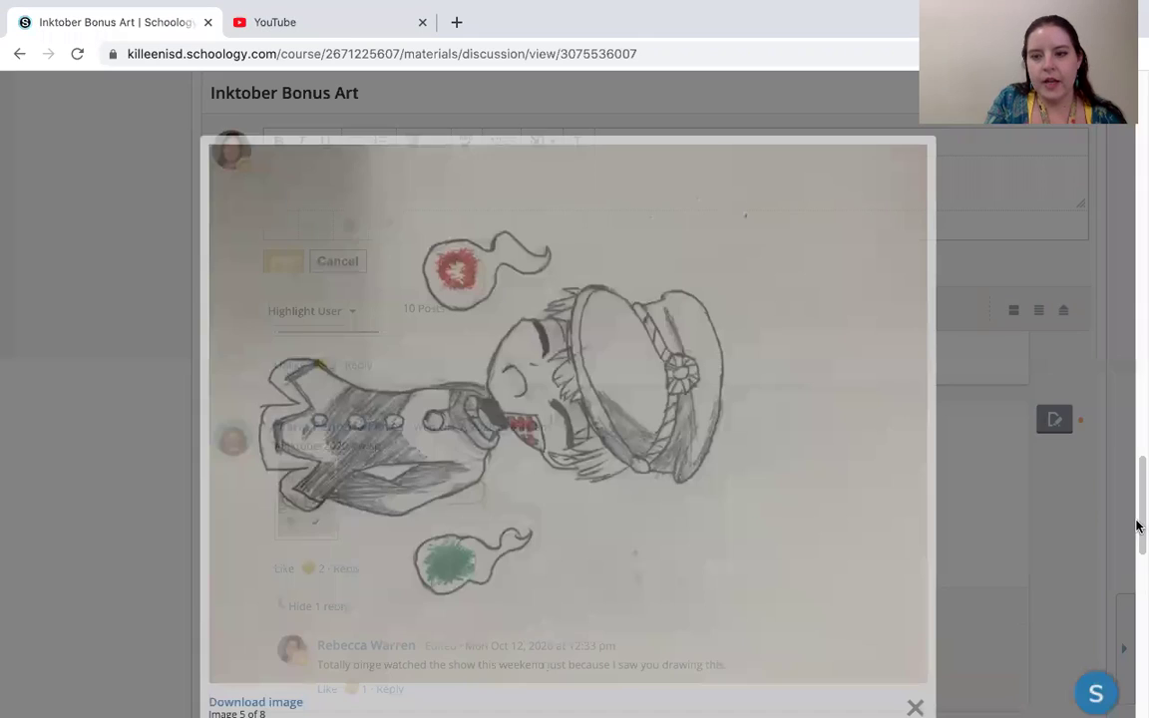
scroll(1139, 419, "up", 7)
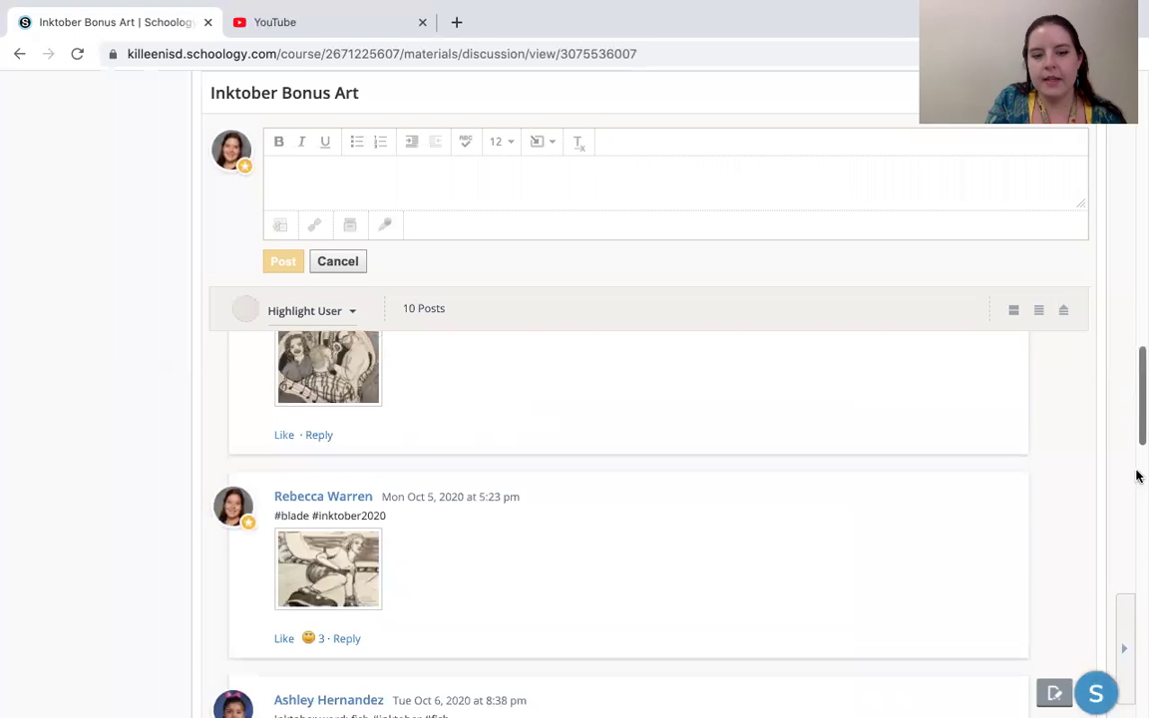
scroll(1136, 474, "down", 4)
scroll(1130, 584, "down", 5)
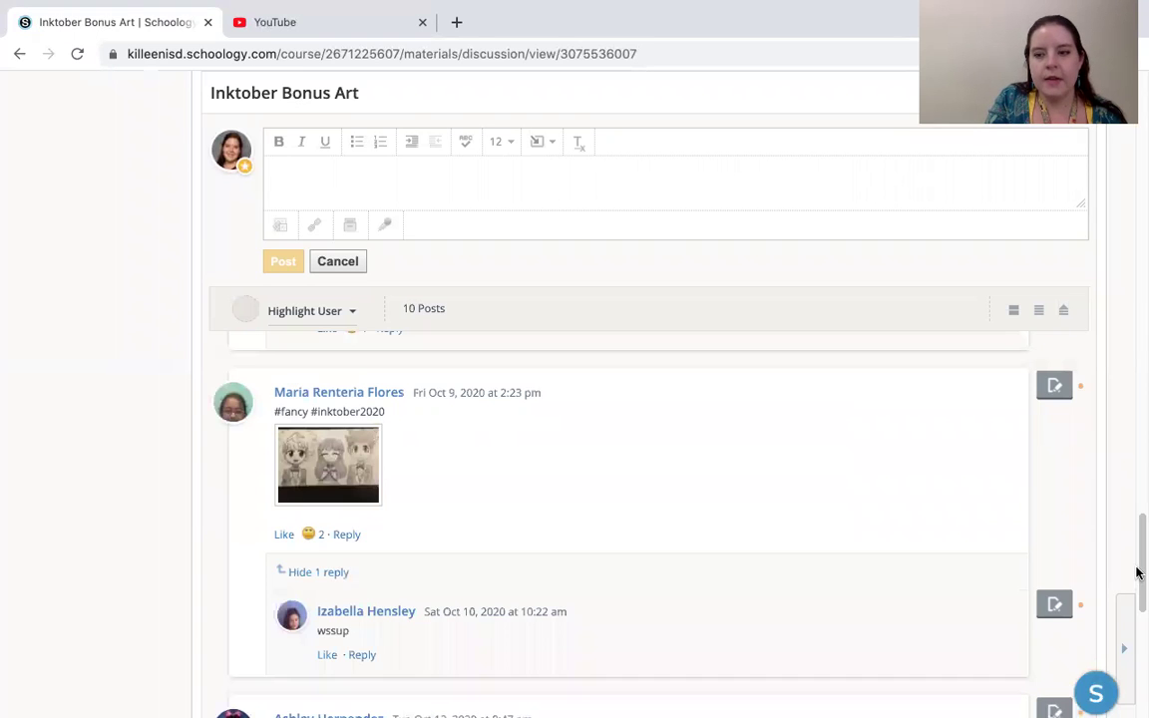
scroll(1135, 598, "down", 2)
scroll(1136, 638, "down", 5)
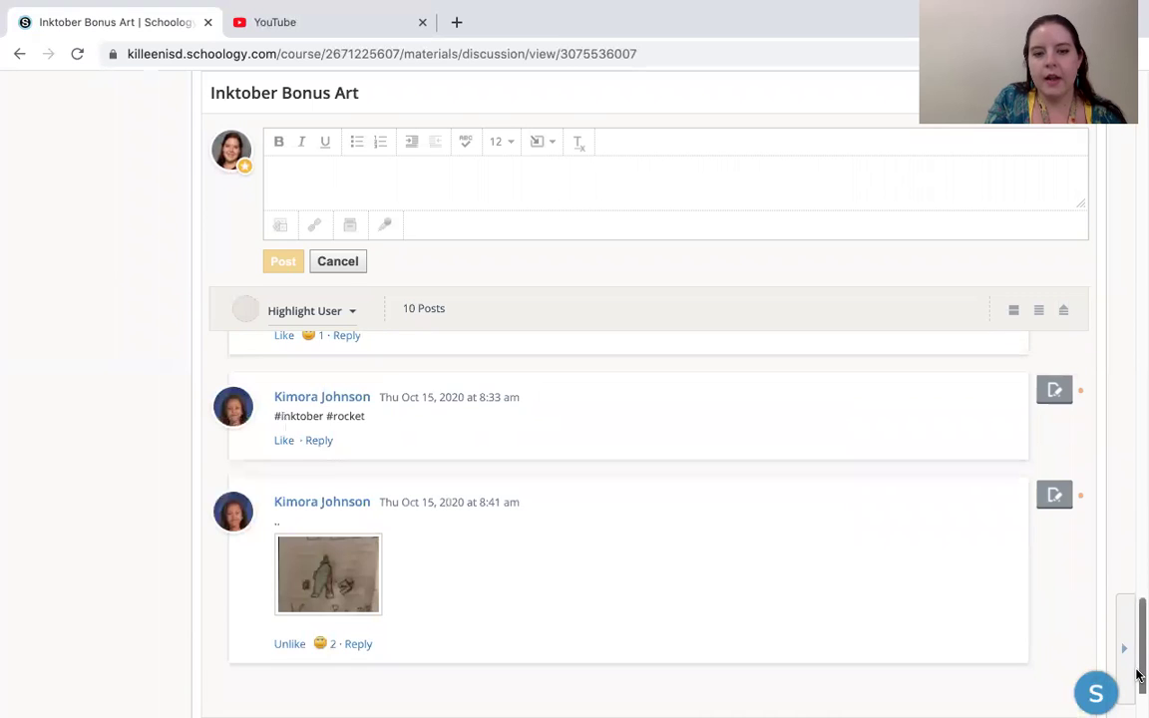
scroll(1130, 659, "down", 3)
scroll(1128, 663, "up", 2)
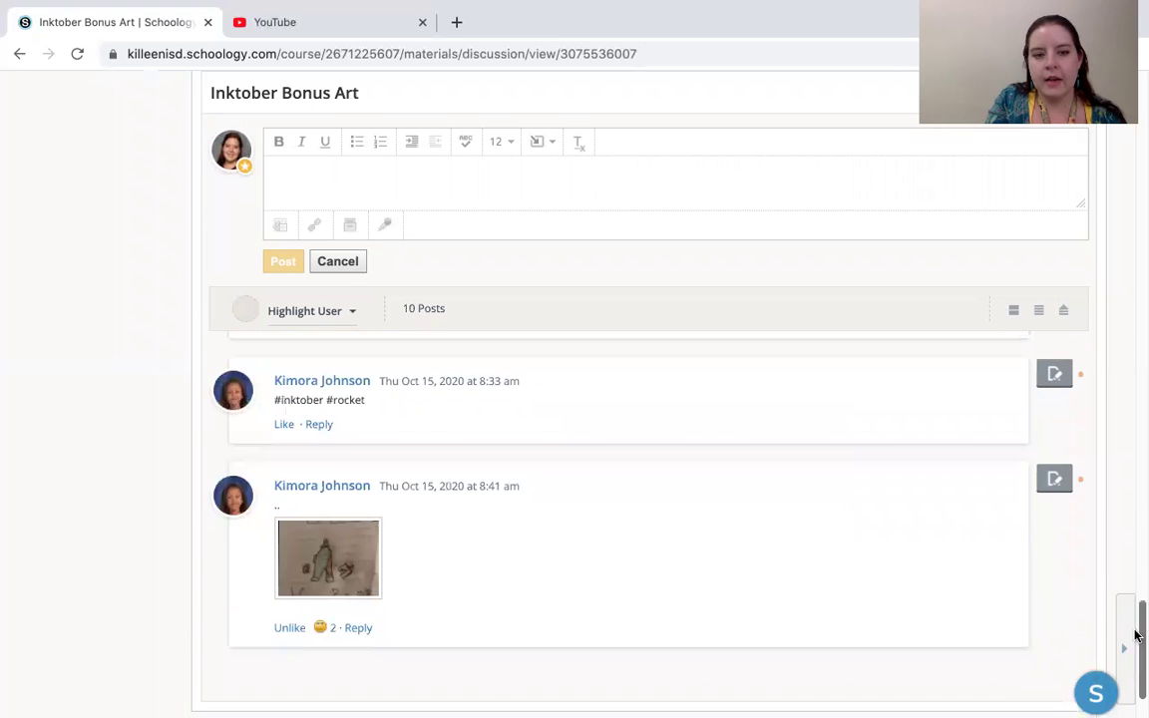
scroll(1137, 636, "up", 4)
scroll(1132, 628, "down", 1)
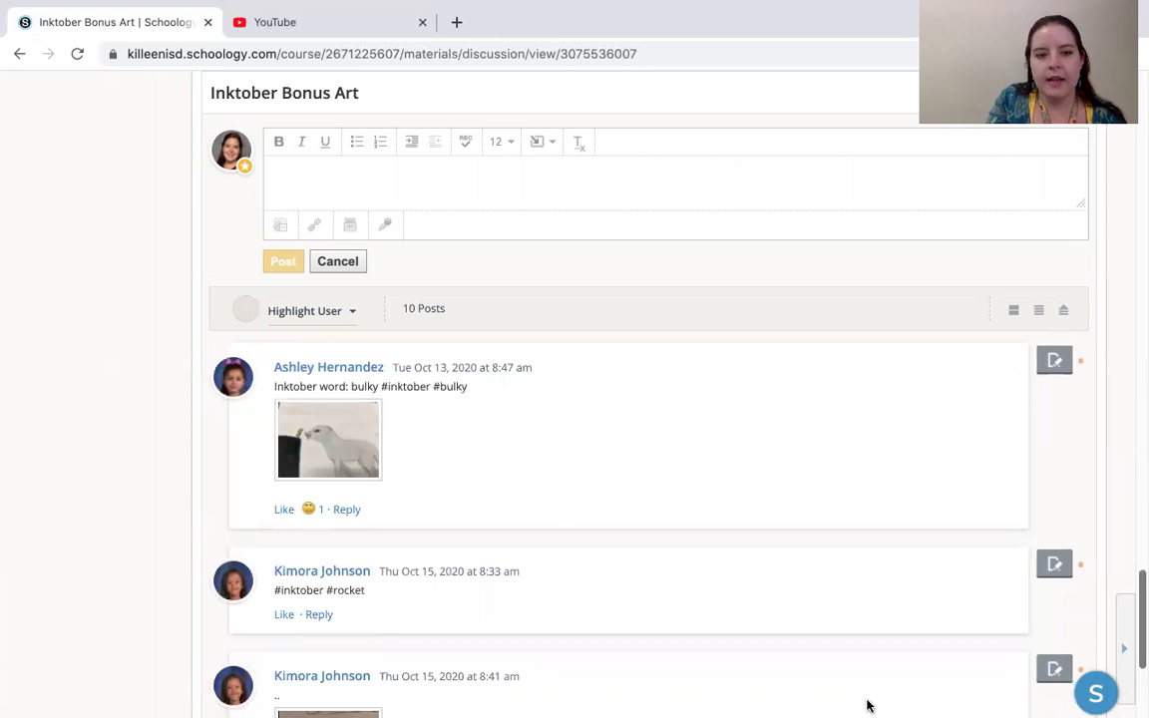
scroll(558, 678, "down", 1)
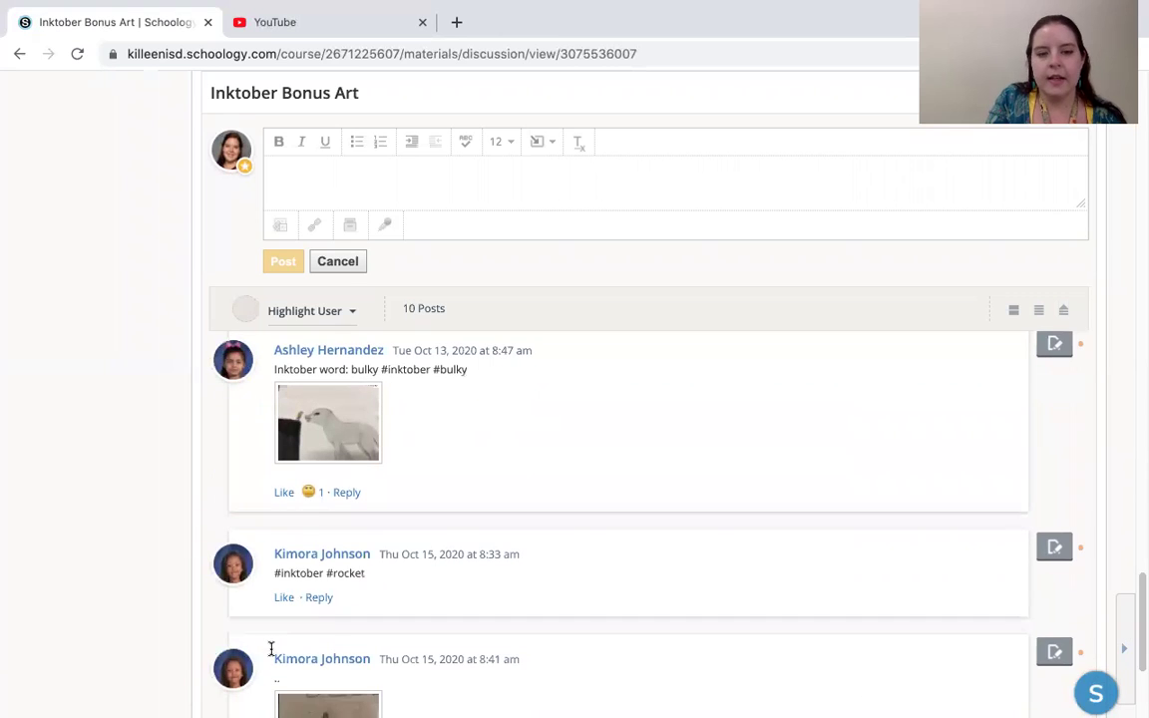
Post a spell-checked 'Nice Wolf!' reply under Ashley's #bulky white wolf drawing
left_click(346, 494)
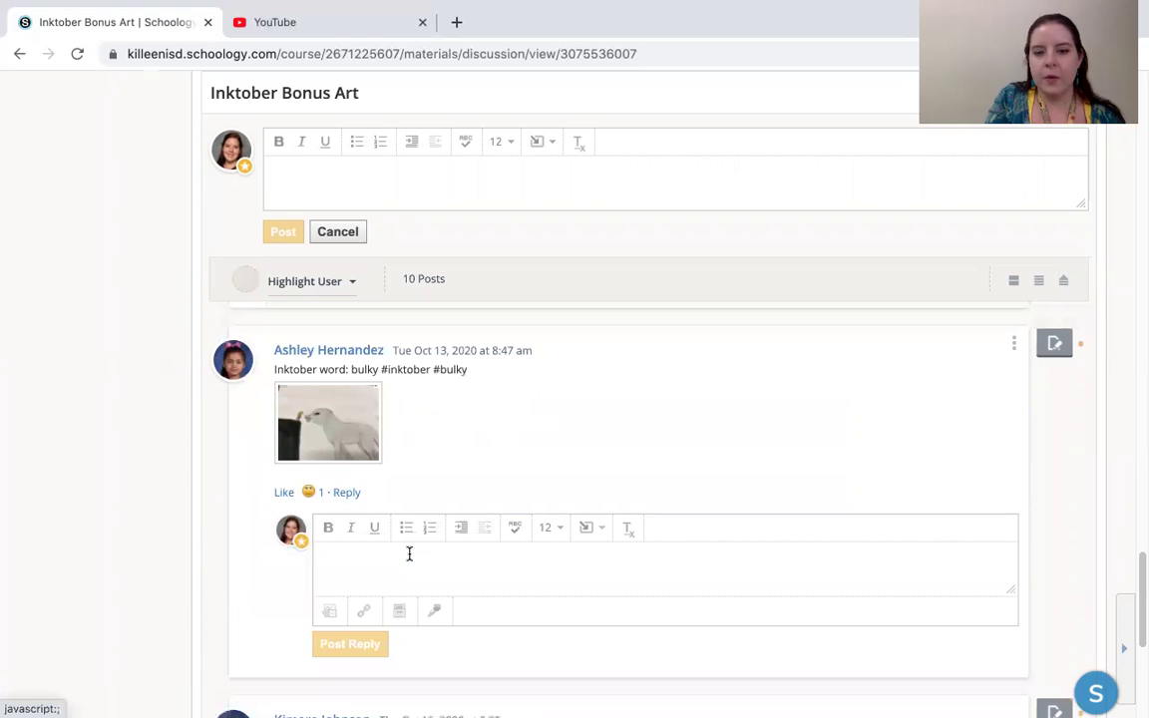
left_click(511, 534)
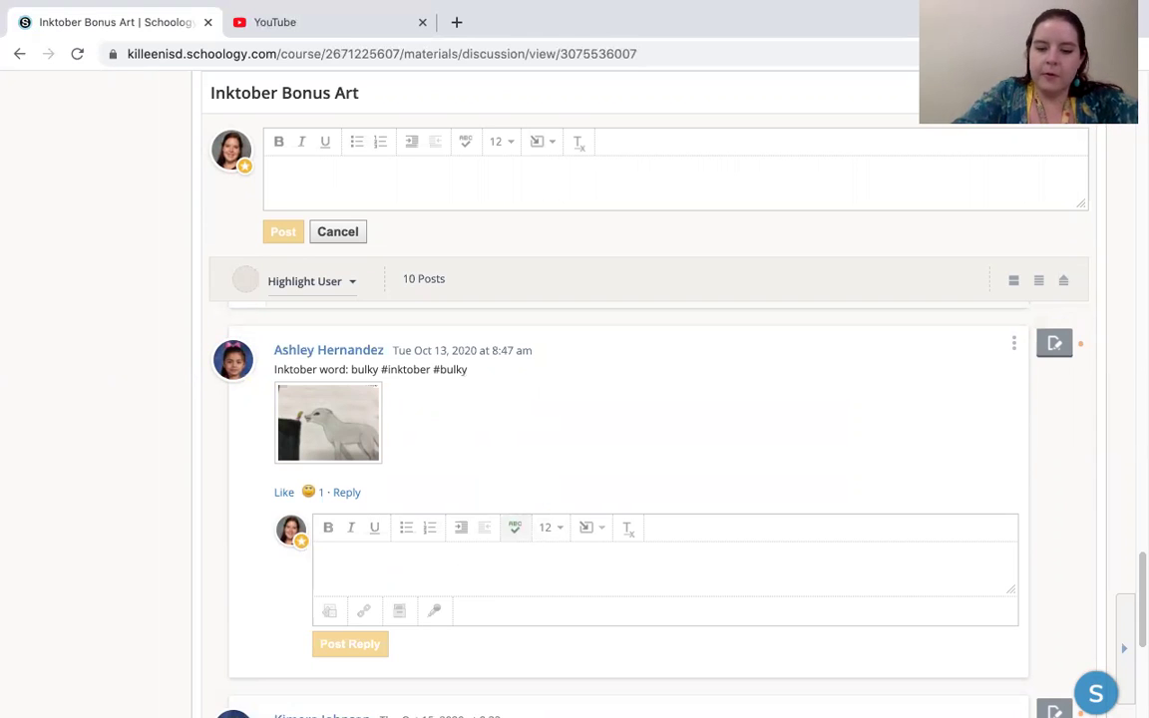
type("Nice ")
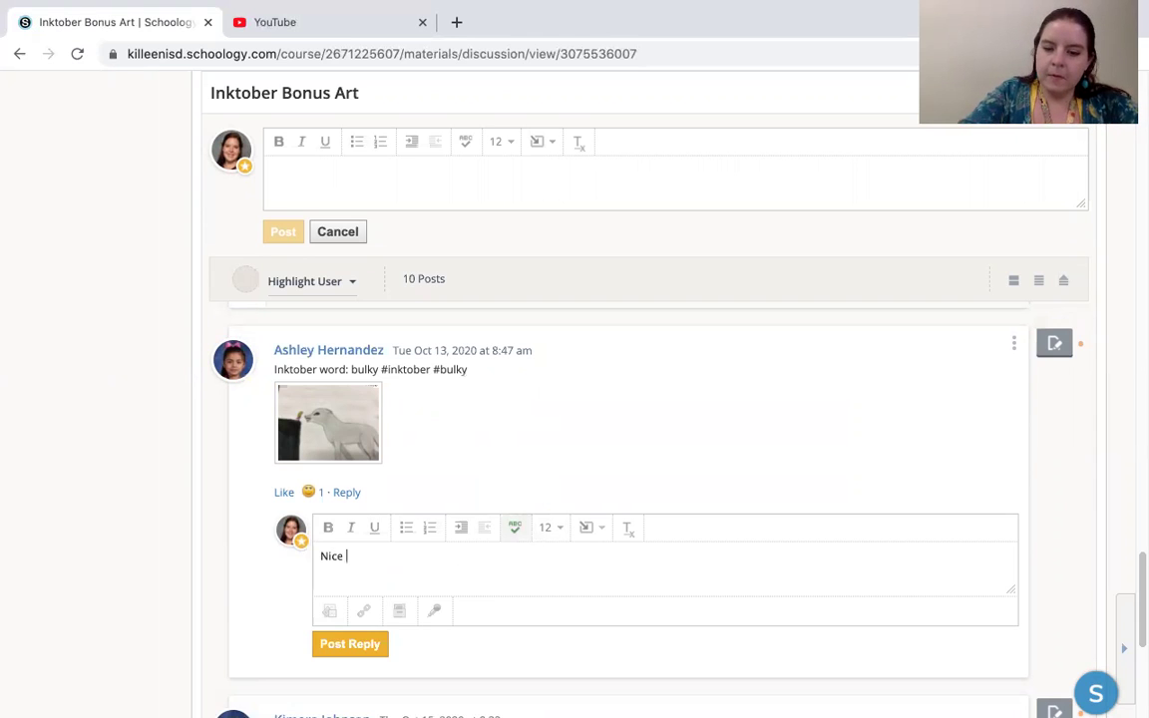
type("Wol")
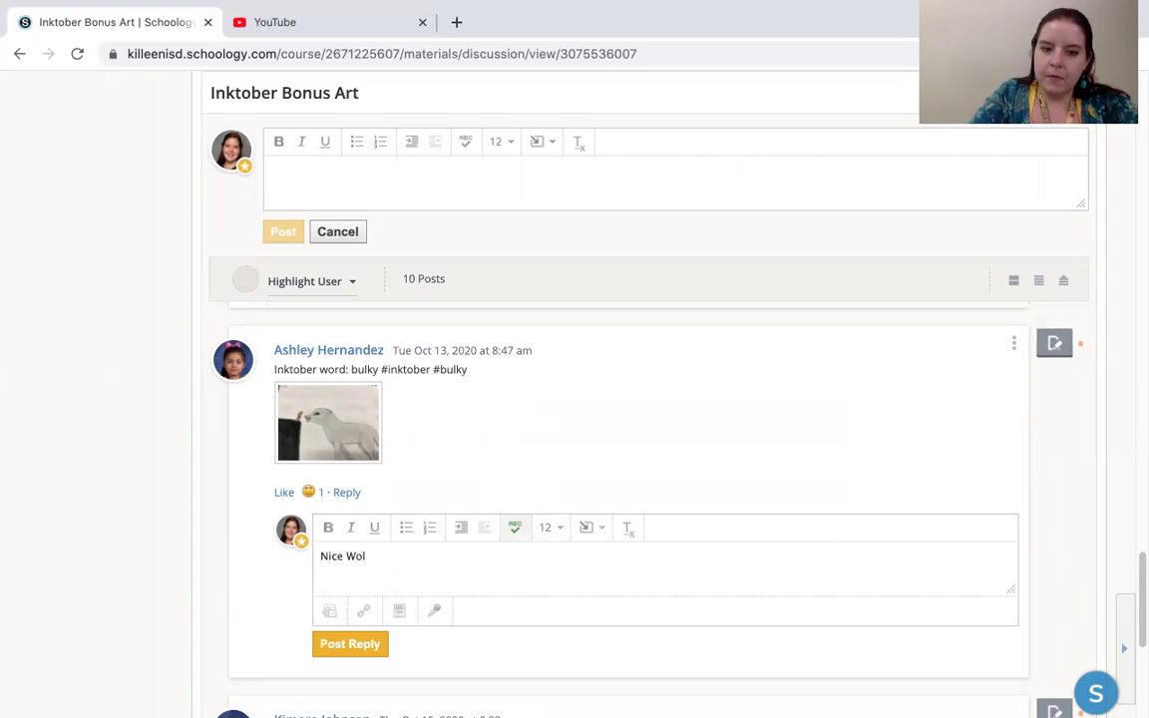
type("f!")
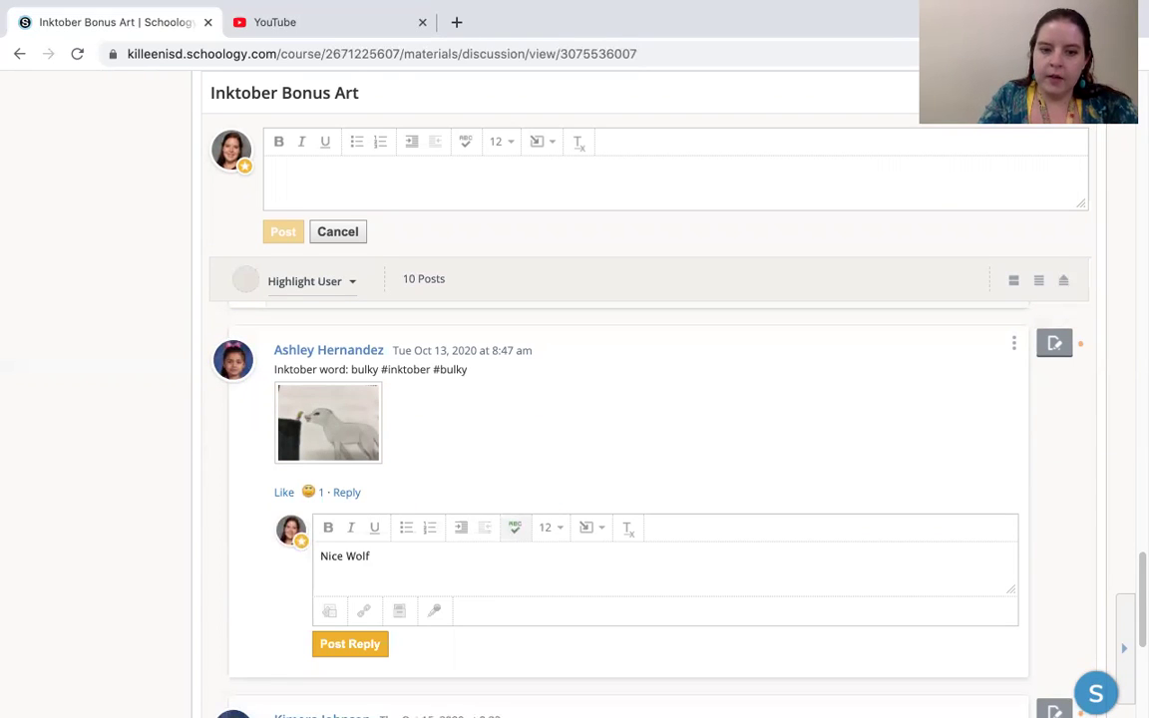
left_click(339, 646)
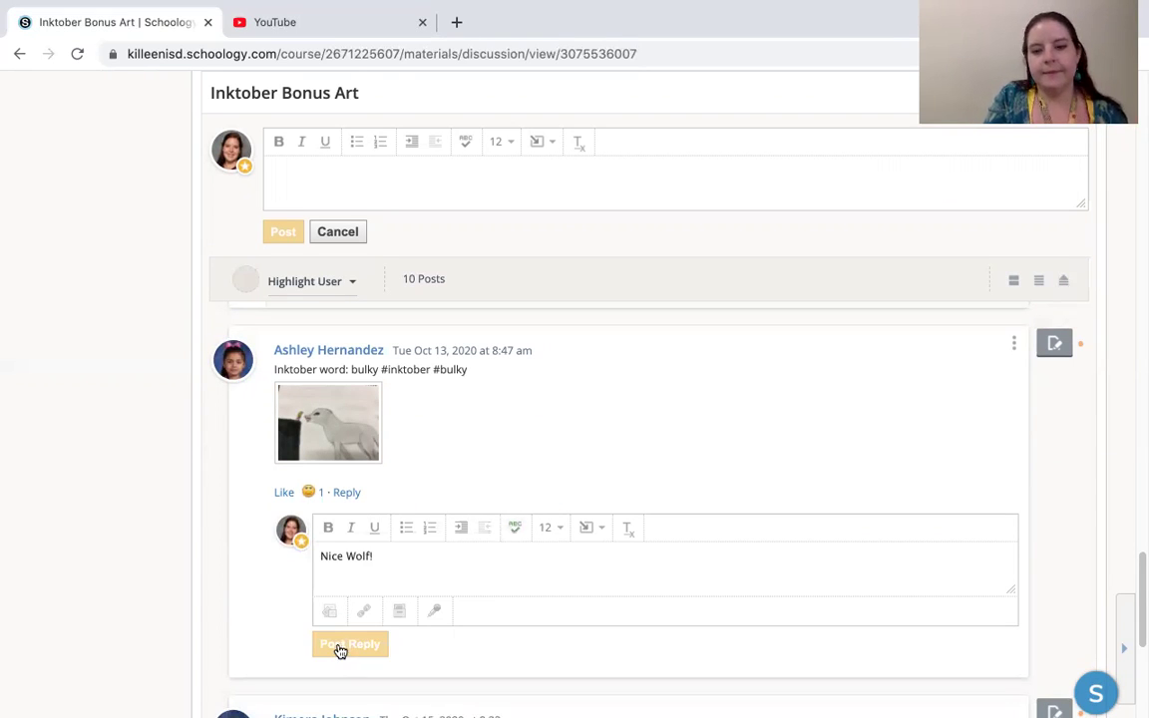
scroll(741, 462, "down", 2)
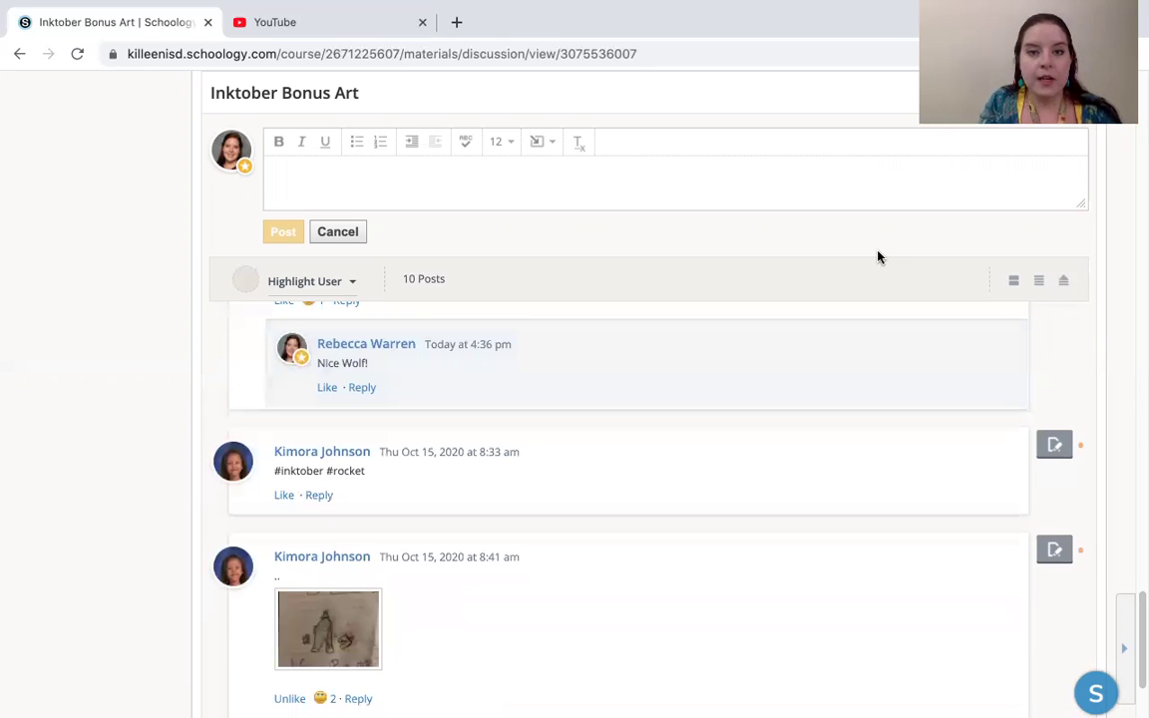